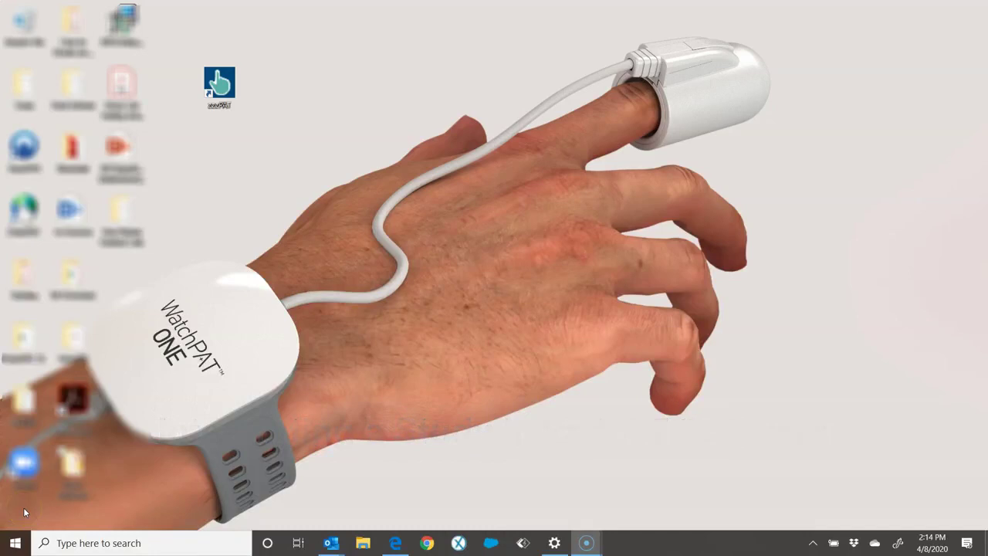
# Launch zzzPAT and log in to the zzzPAT Database with the login and the account password.
pyautogui.click(222, 84)
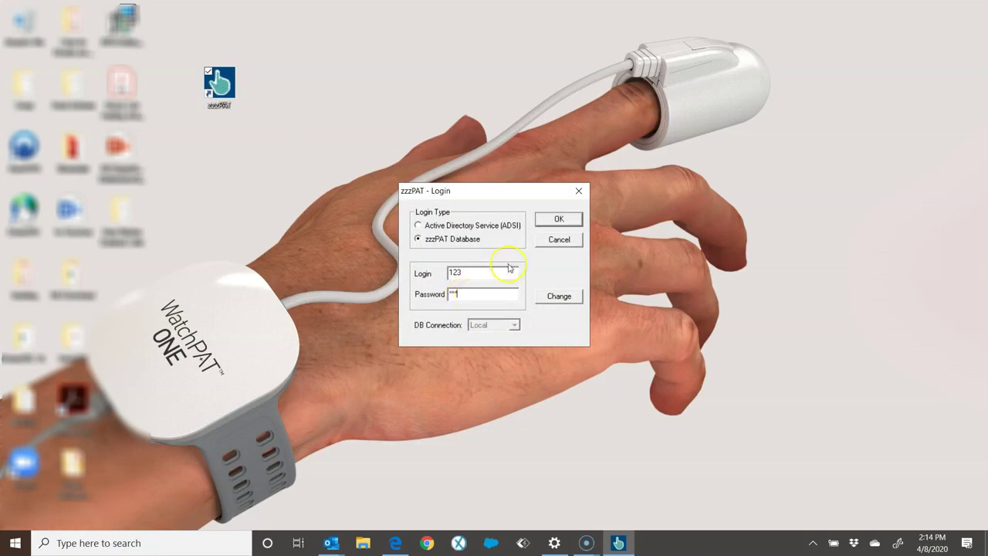
pyautogui.click(559, 220)
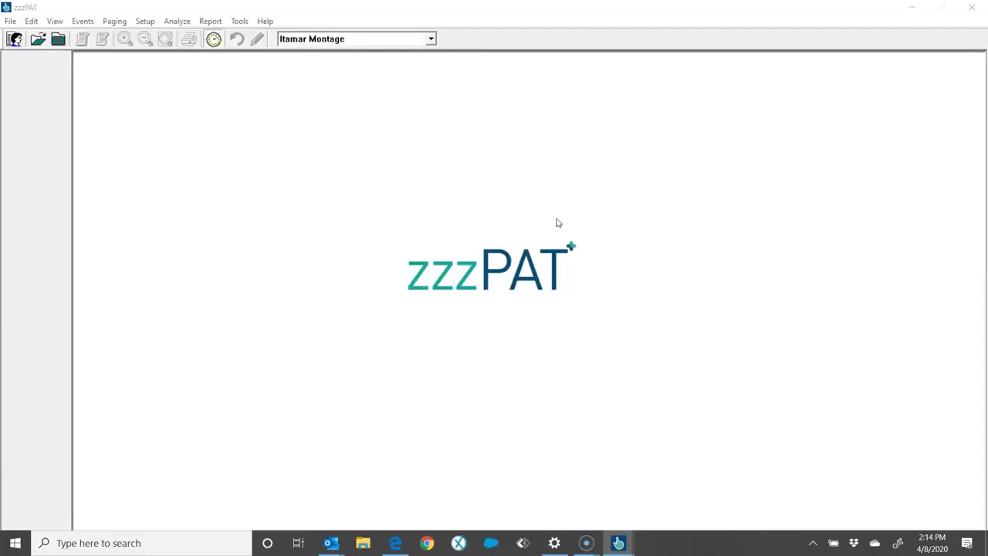
pyautogui.click(144, 90)
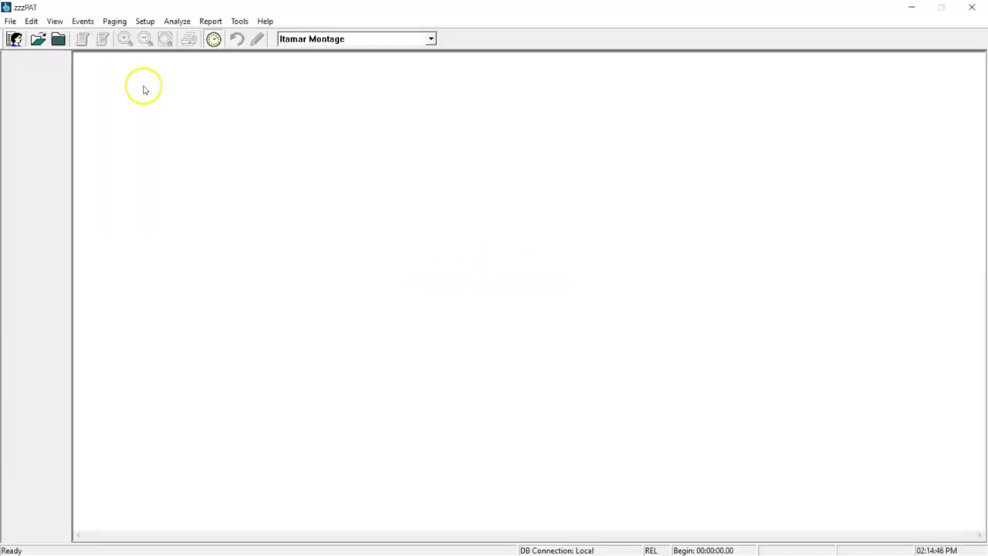
# Open the first listed patient's study tested on 04/27/2019, using the Super User analysis created 4/8/2020 2:00:33 PM.
pyautogui.click(37, 40)
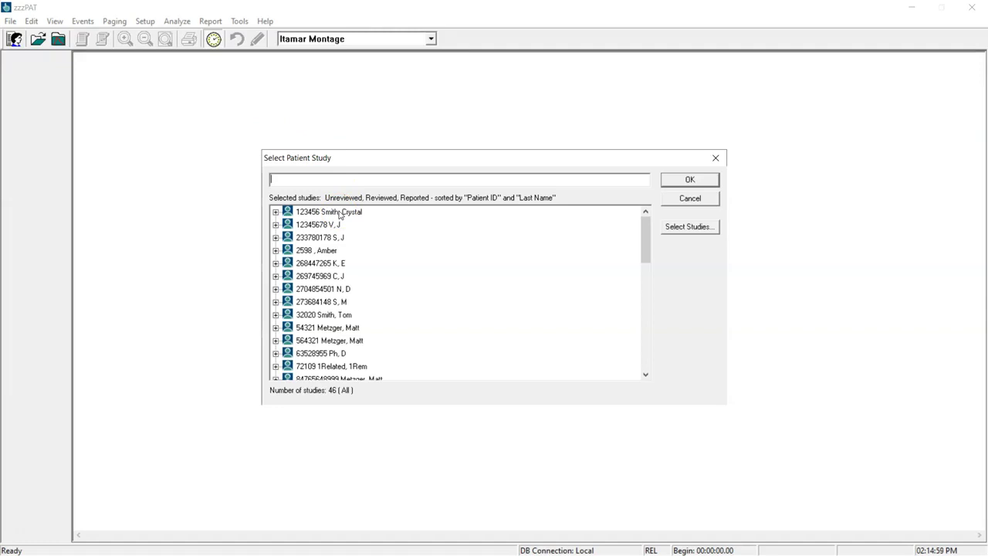
pyautogui.doubleClick(340, 213)
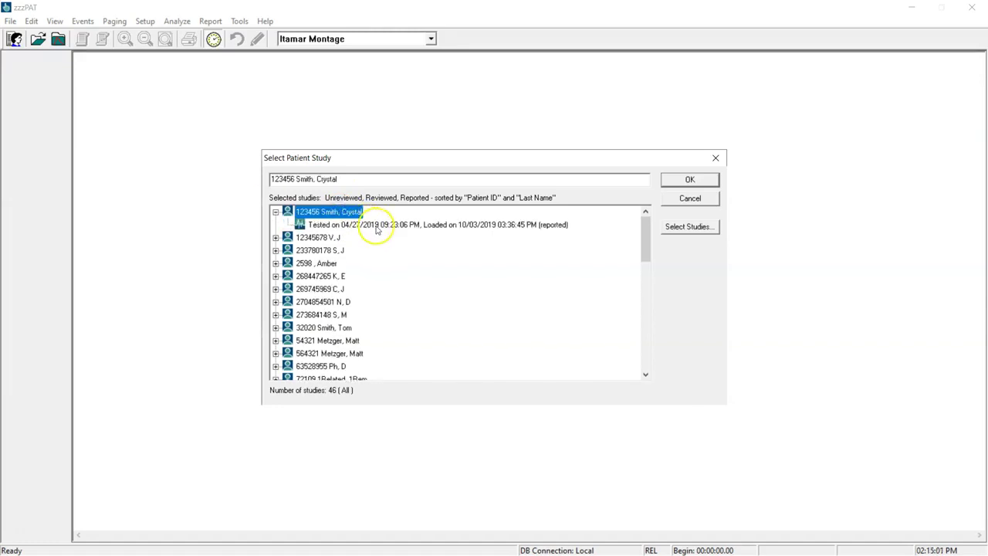
pyautogui.doubleClick(378, 226)
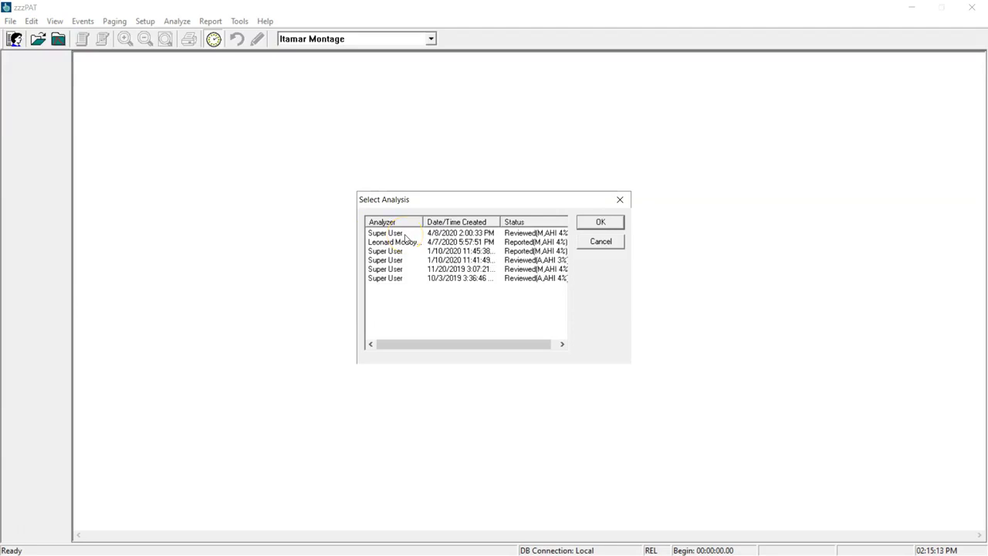
pyautogui.click(403, 234)
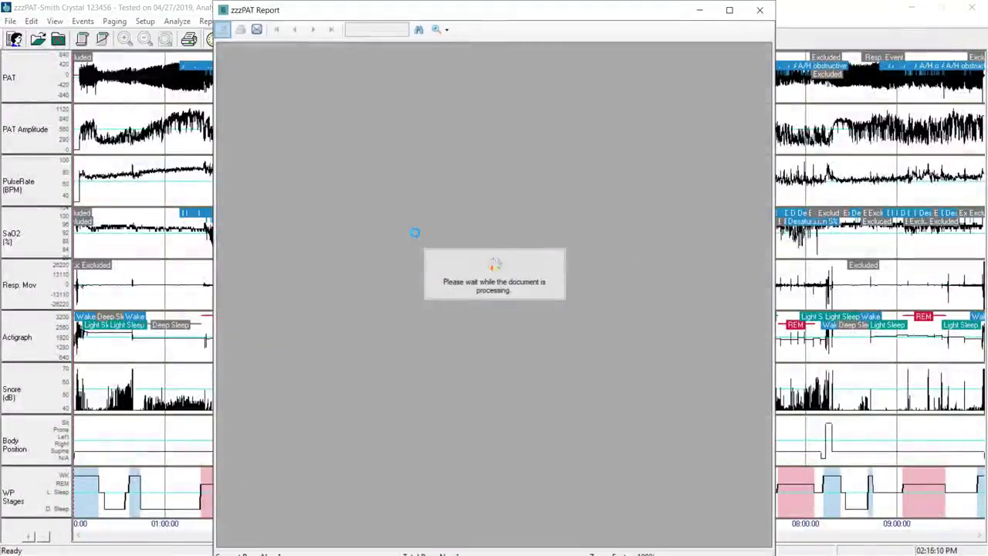
# Review patient information, sleep and oxygen statistics, body position, snoring and sleep stages across the three-page Sleep Study Report, and minimize it.
pyautogui.scroll(-3, 416, 238)
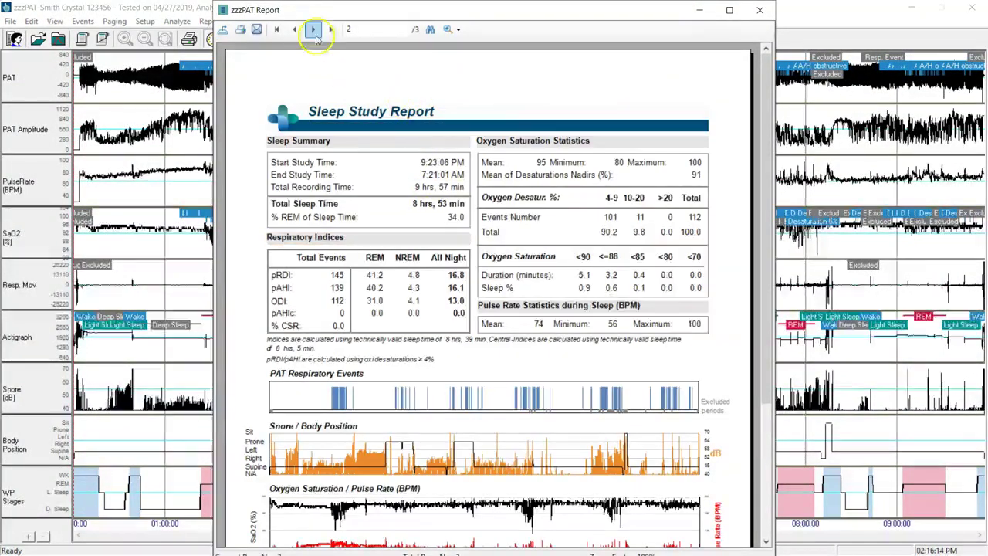
pyautogui.click(277, 30)
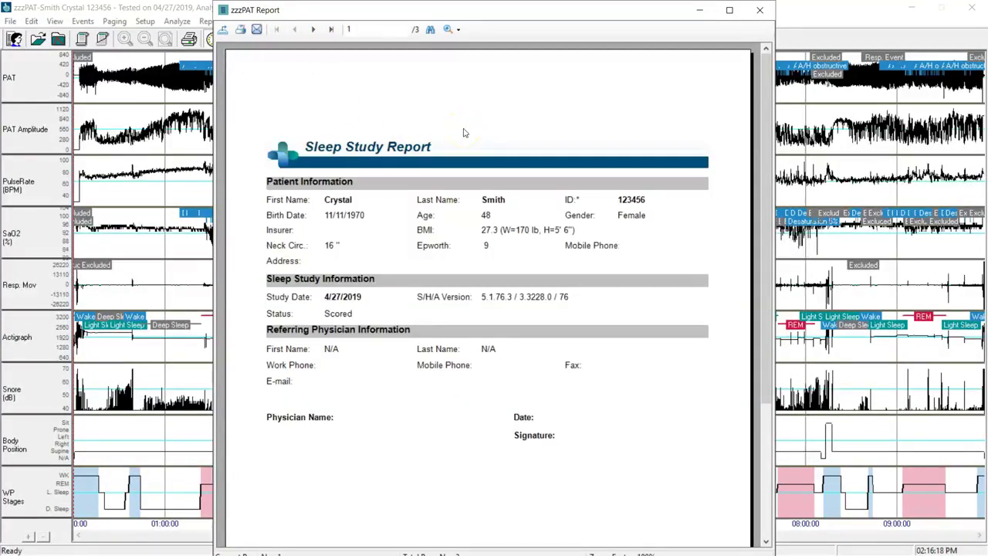
pyautogui.click(313, 29)
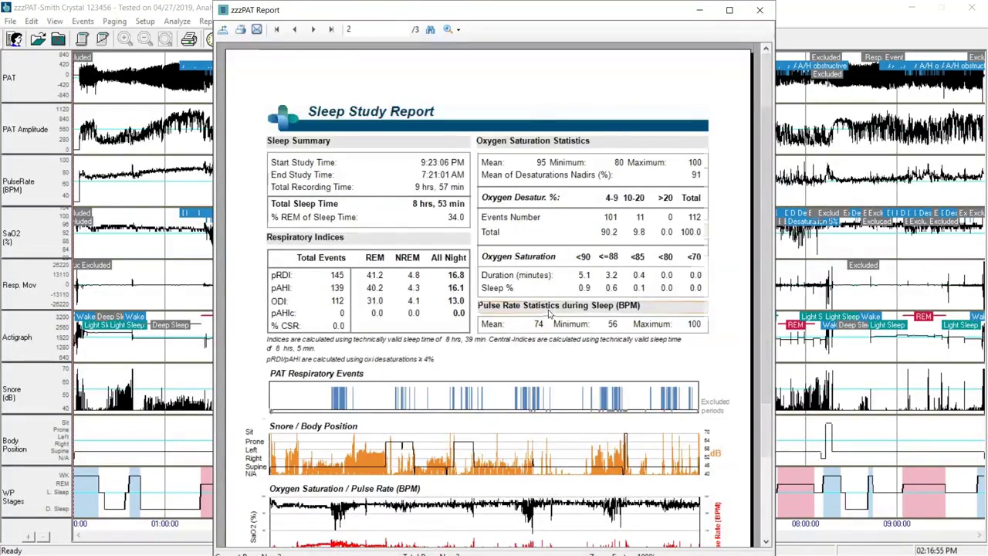
pyautogui.scroll(-2, 550, 313)
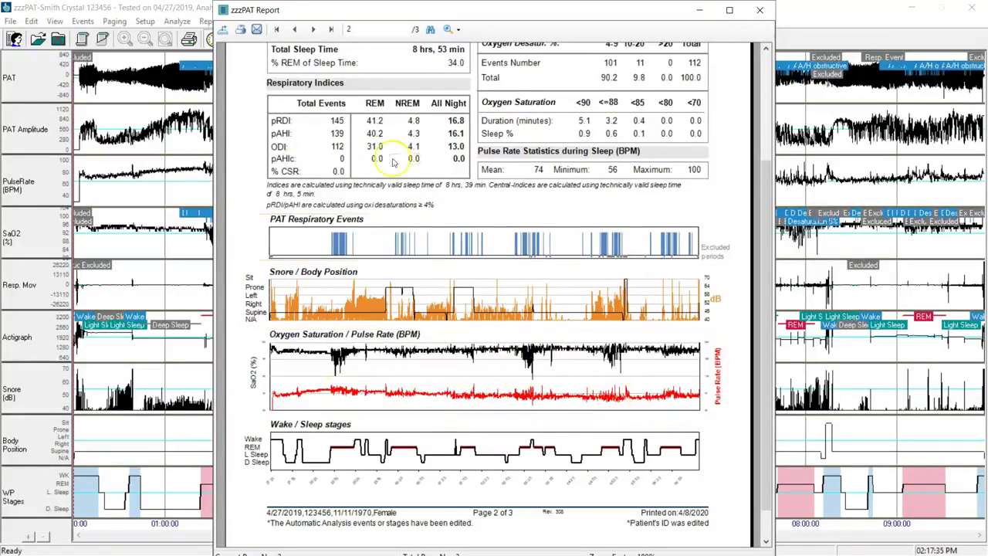
pyautogui.click(313, 28)
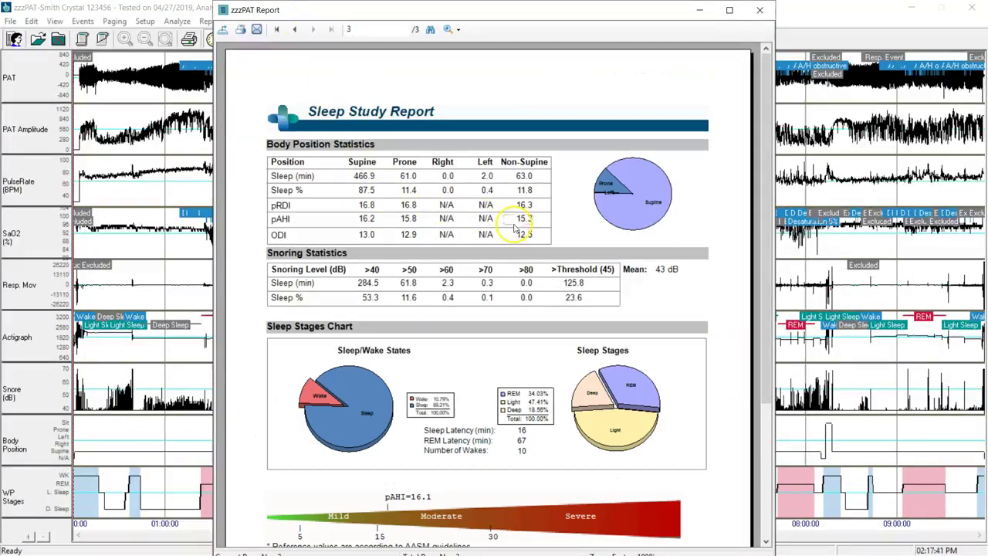
pyautogui.scroll(-4, 525, 231)
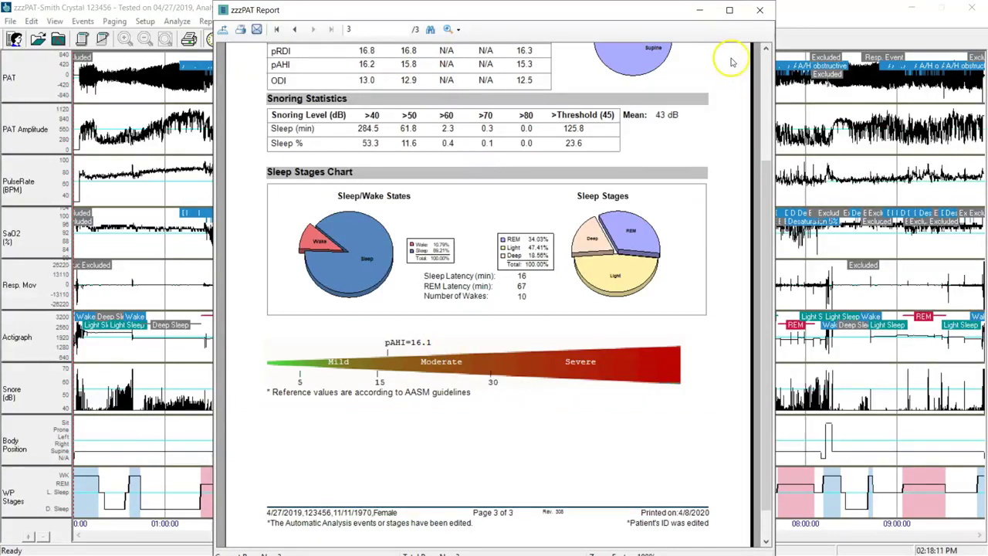
pyautogui.click(701, 10)
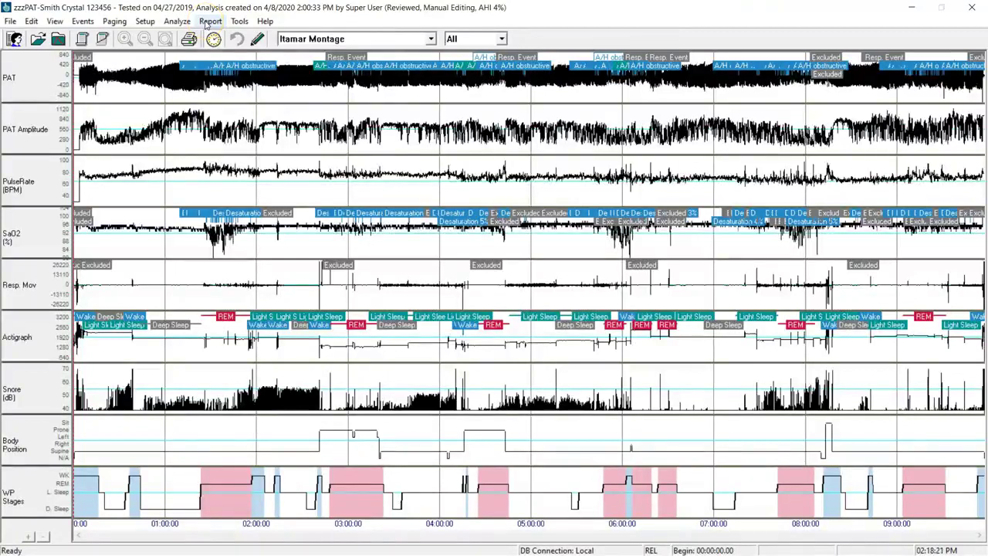
# Open the Clinical Diagnosis form for the study.
pyautogui.click(208, 22)
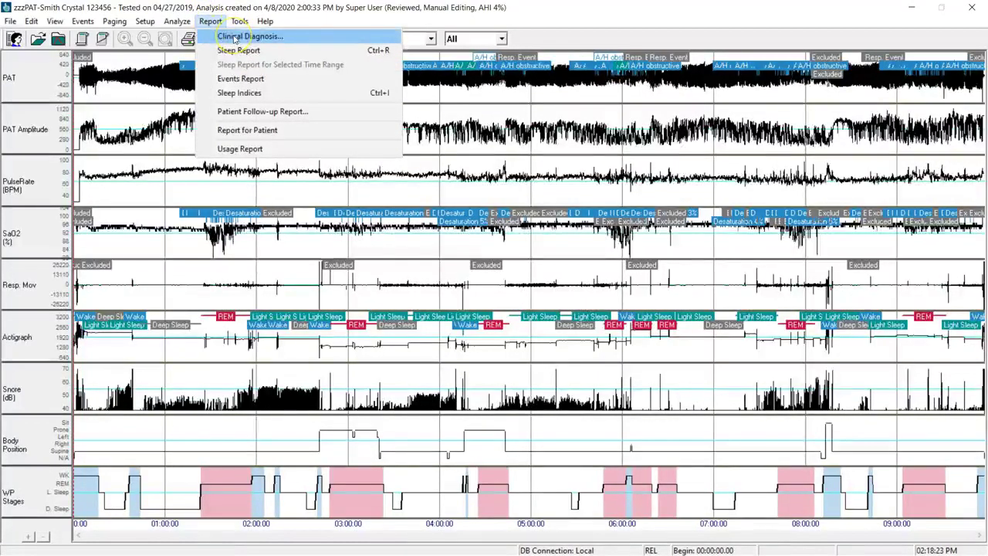
pyautogui.click(234, 36)
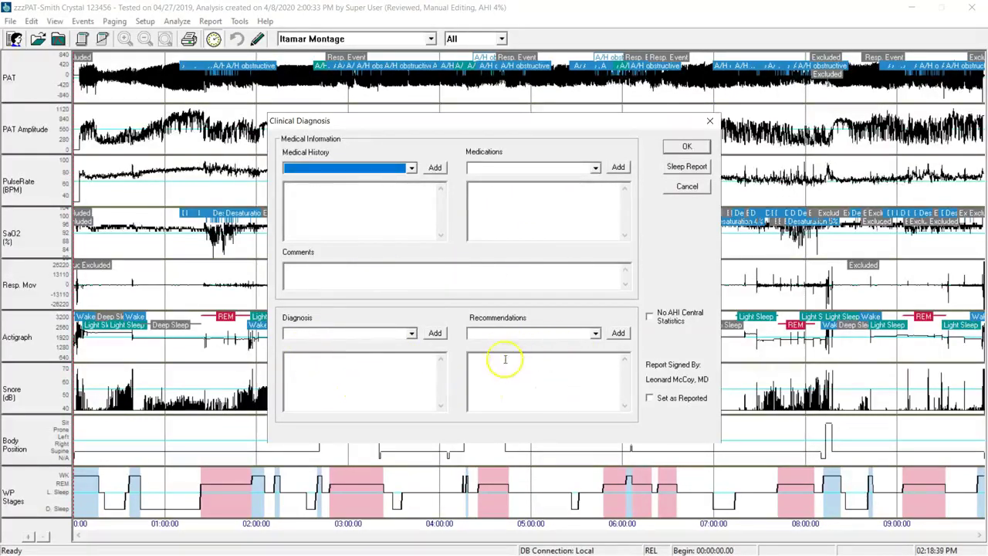
# Try a free-text entry in the Medical History box and clear it, and check the preset lists for history and medications.
pyautogui.click(411, 168)
pyautogui.click(412, 168)
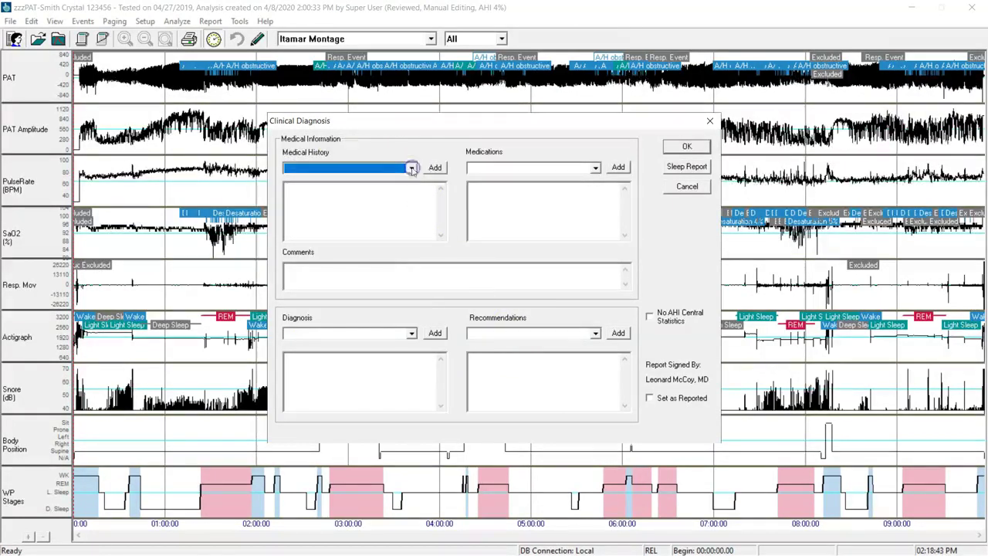
pyautogui.click(404, 192)
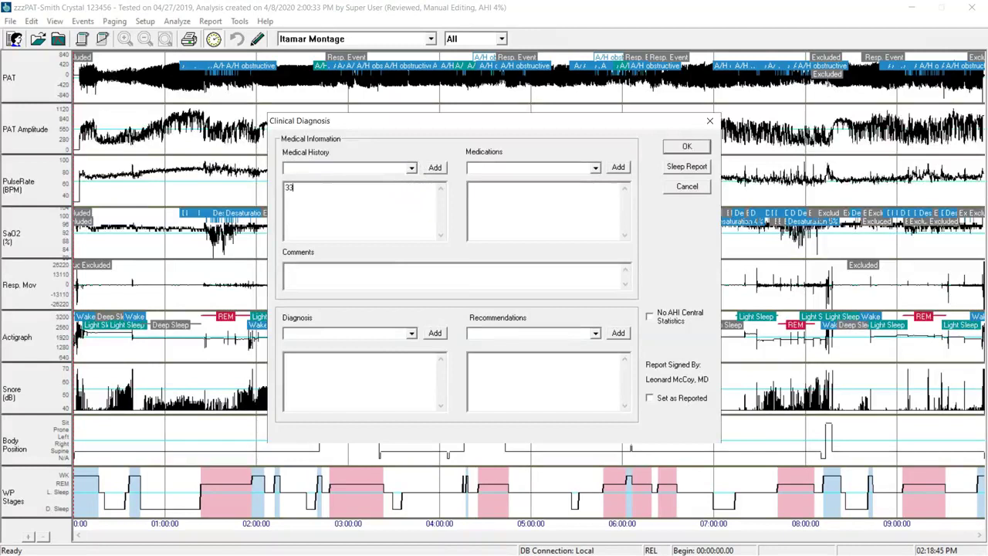
pyautogui.write('3344')
pyautogui.doubleClick(309, 191)
pyautogui.press('Delete')
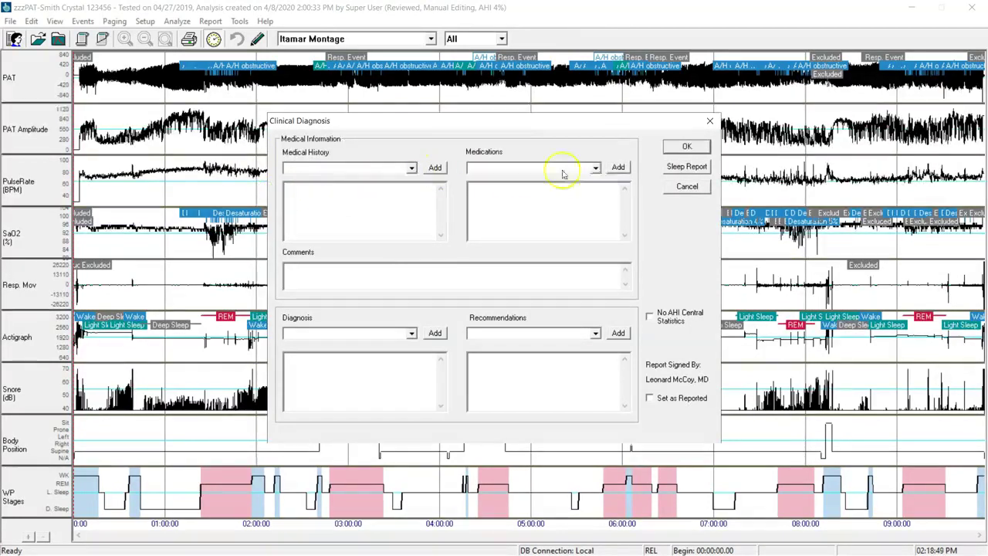
pyautogui.click(596, 166)
pyautogui.click(598, 167)
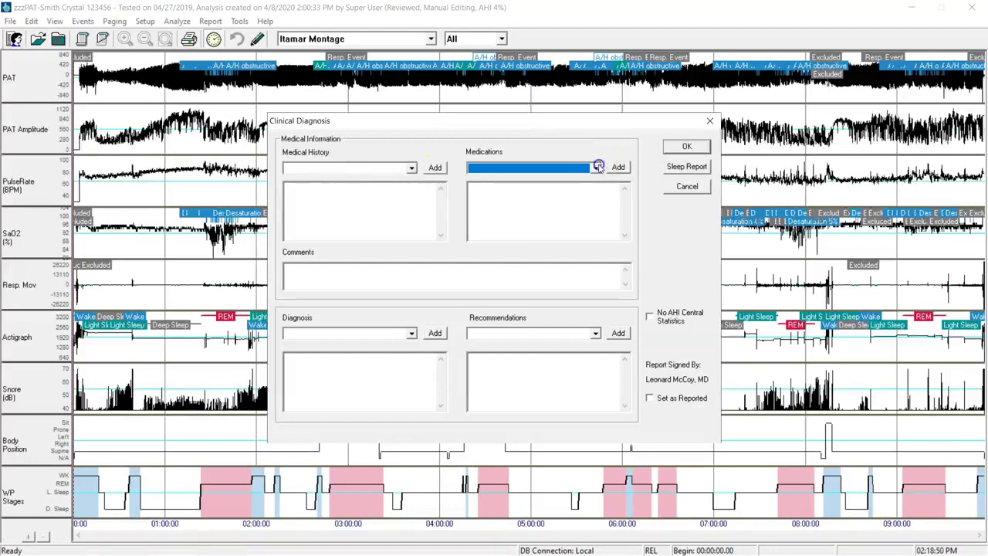
# Add the preset diagnosis "Obstructive Sleep Apnea Moderate" and append "AHI Predominance in REM." to its text.
pyautogui.click(411, 334)
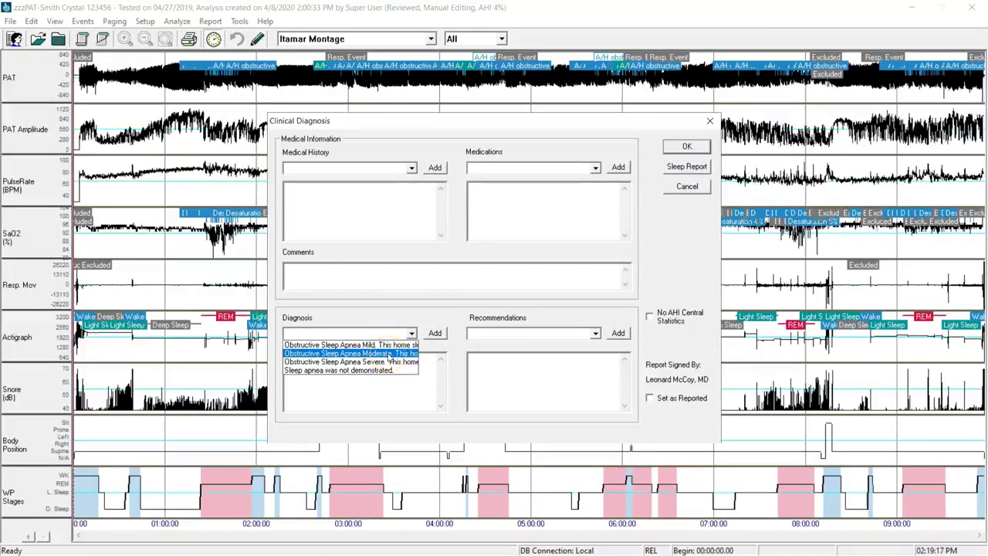
pyautogui.click(390, 353)
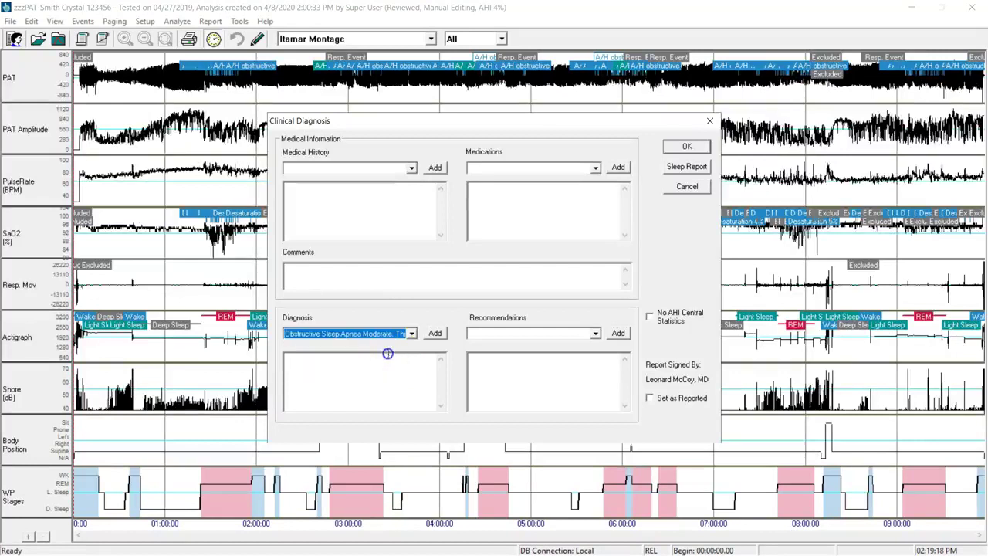
pyautogui.click(436, 334)
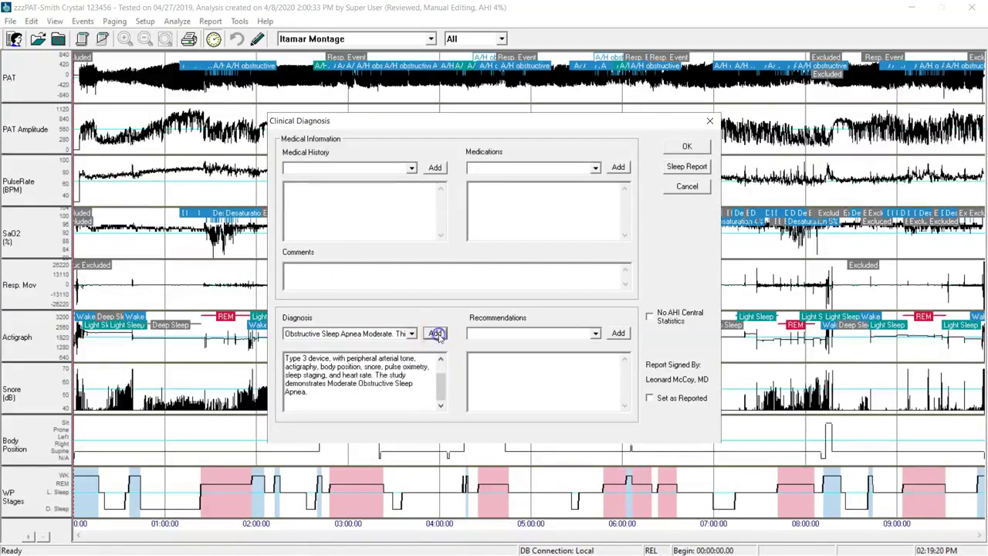
pyautogui.click(321, 394)
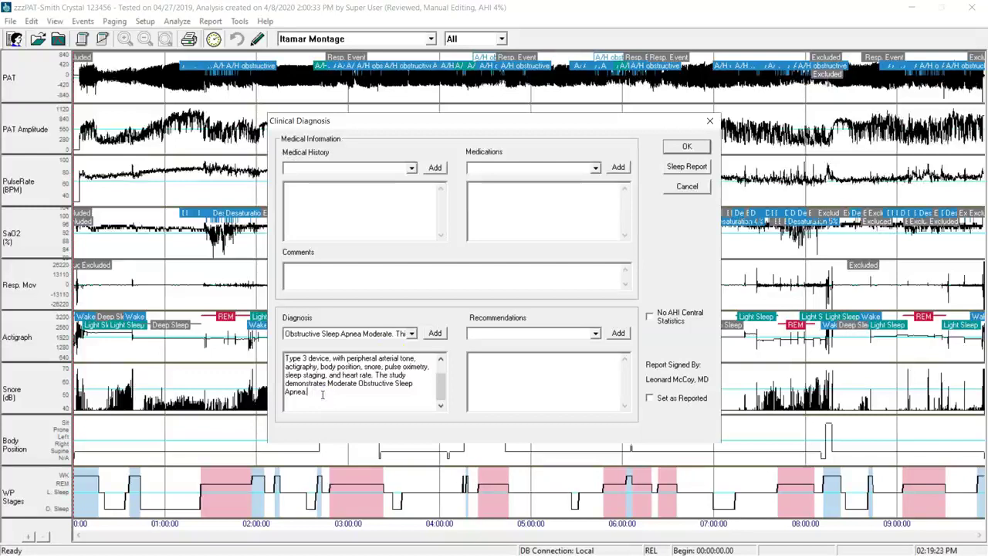
pyautogui.click(382, 397)
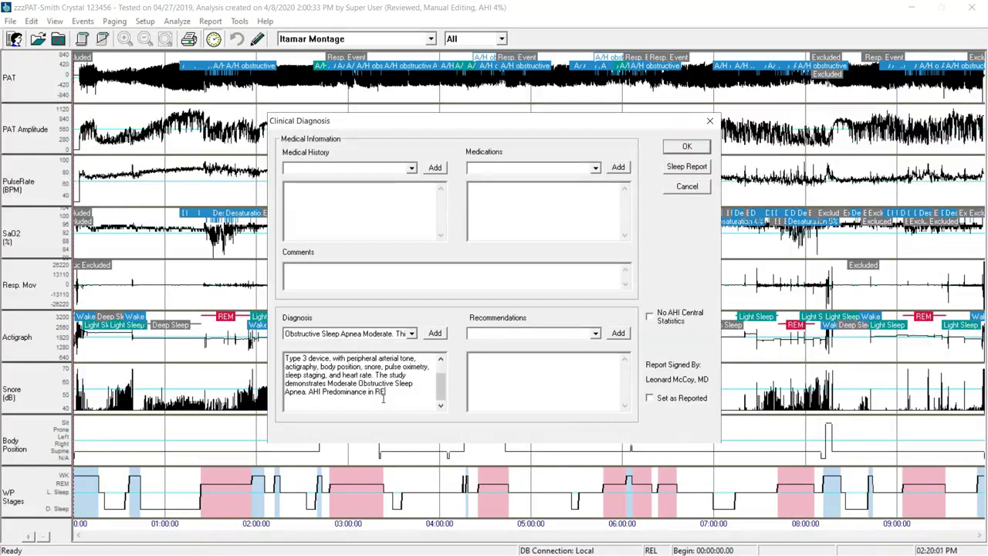
pyautogui.write('M.')
# Add the preset recommendations for CPAP utilizing an in-laboratory titration study and, alternatively, Auto CPAP with a pressure range of 6 to 18 cm H2O.
pyautogui.click(600, 335)
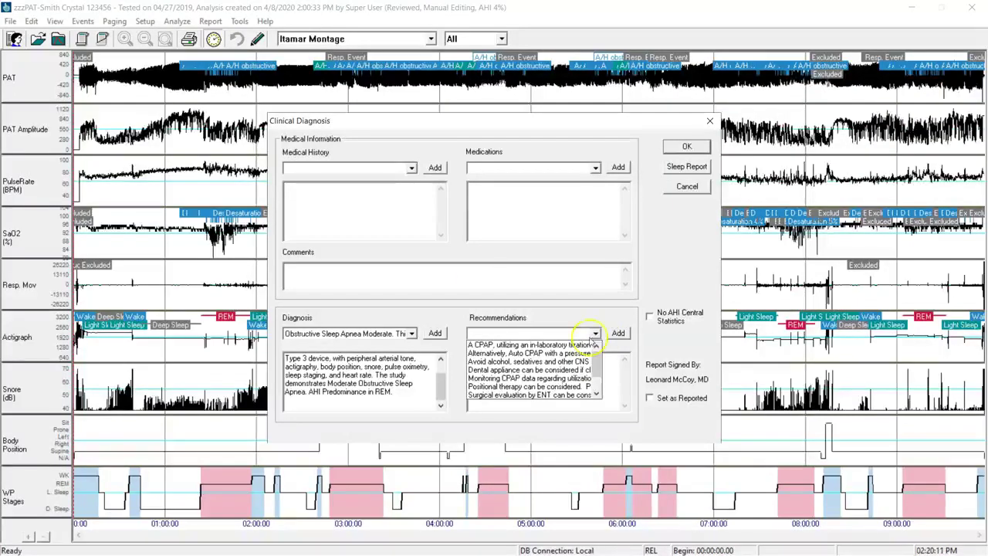
pyautogui.click(595, 345)
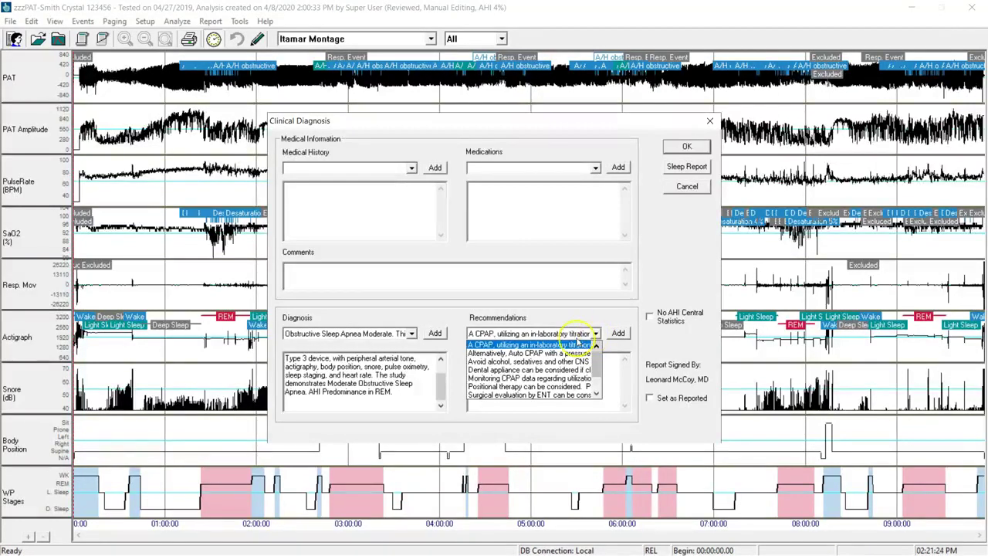
pyautogui.click(547, 345)
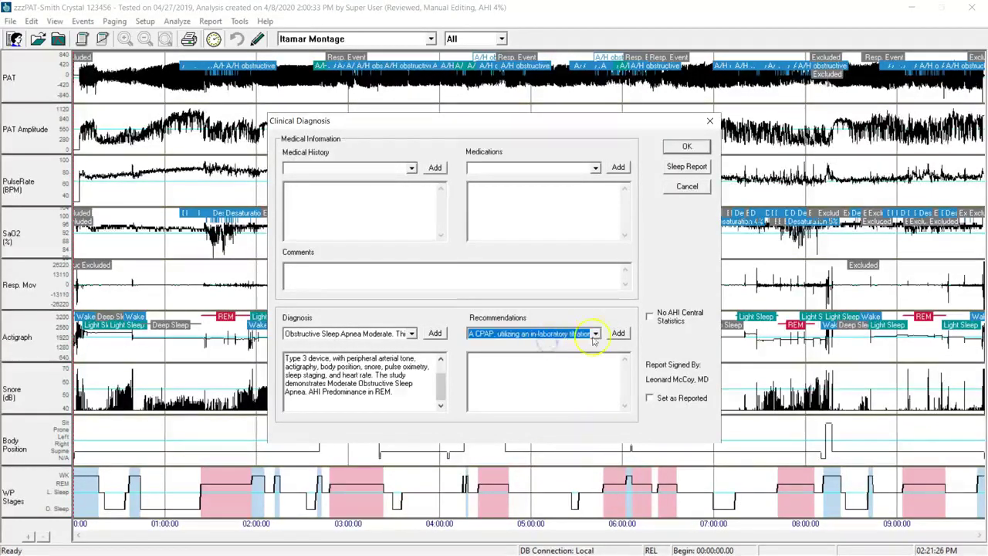
pyautogui.click(616, 334)
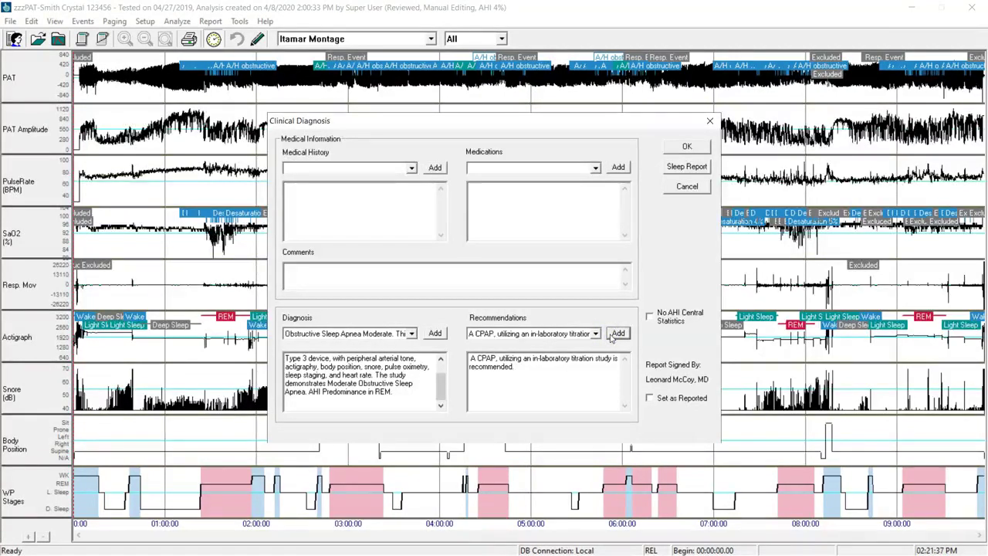
pyautogui.click(600, 336)
pyautogui.click(596, 334)
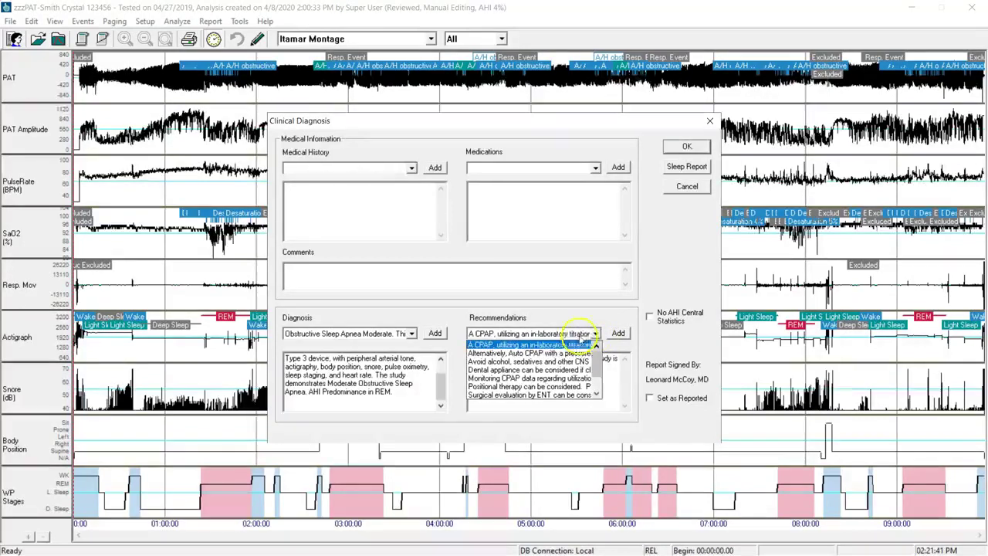
pyautogui.click(567, 352)
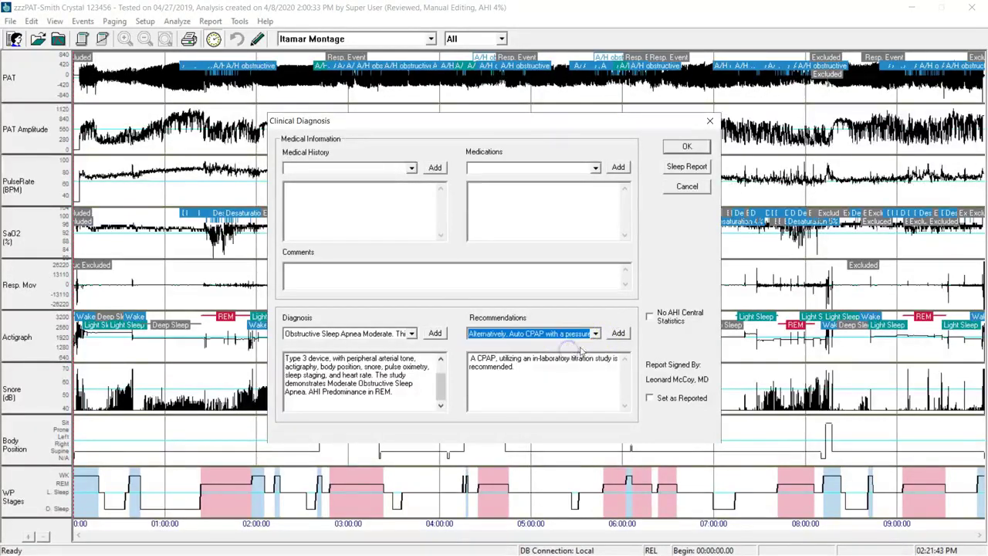
pyautogui.click(618, 334)
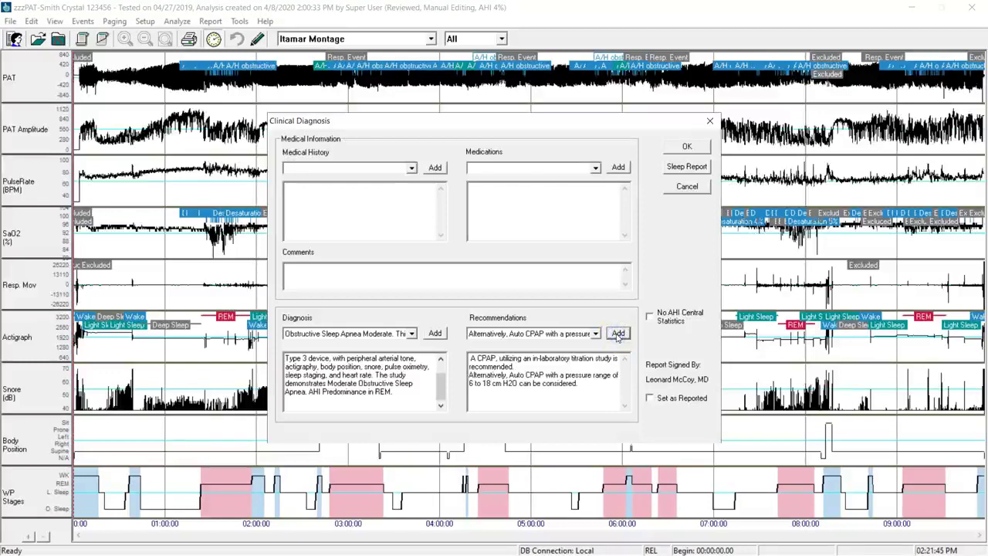
# Add the recommendation to avoid alcohol, sedatives and other CNS depressants, and generate the sleep report from the diagnosis form.
pyautogui.click(596, 334)
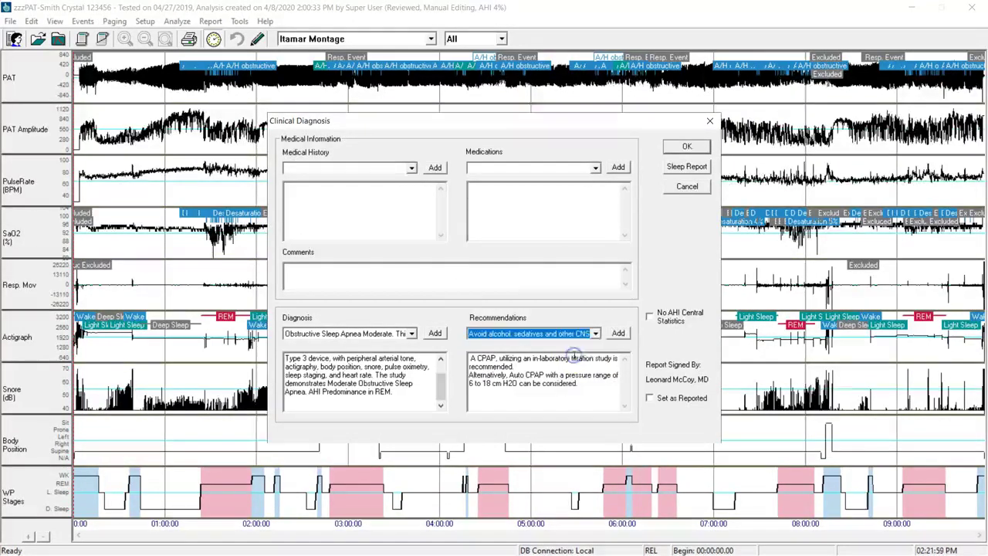
pyautogui.click(619, 333)
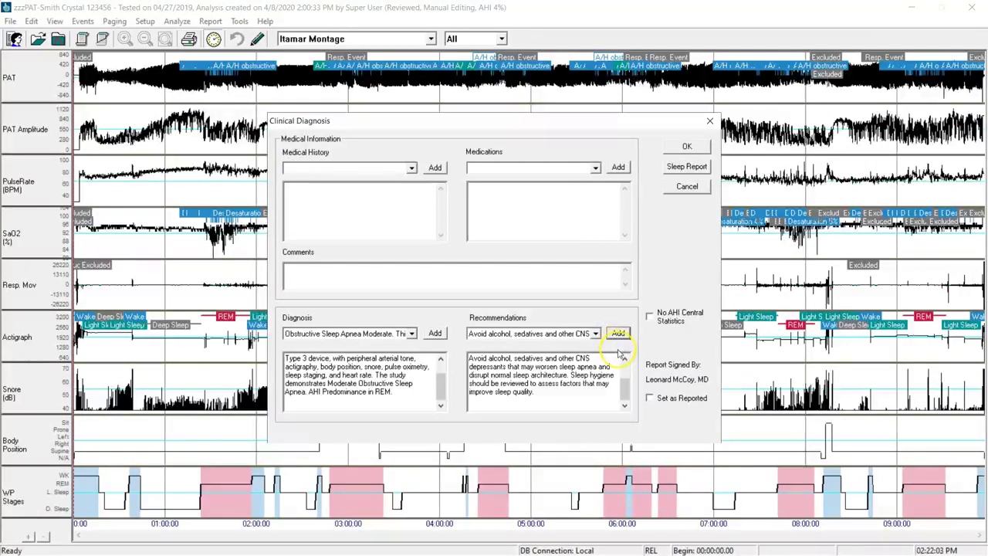
pyautogui.click(676, 170)
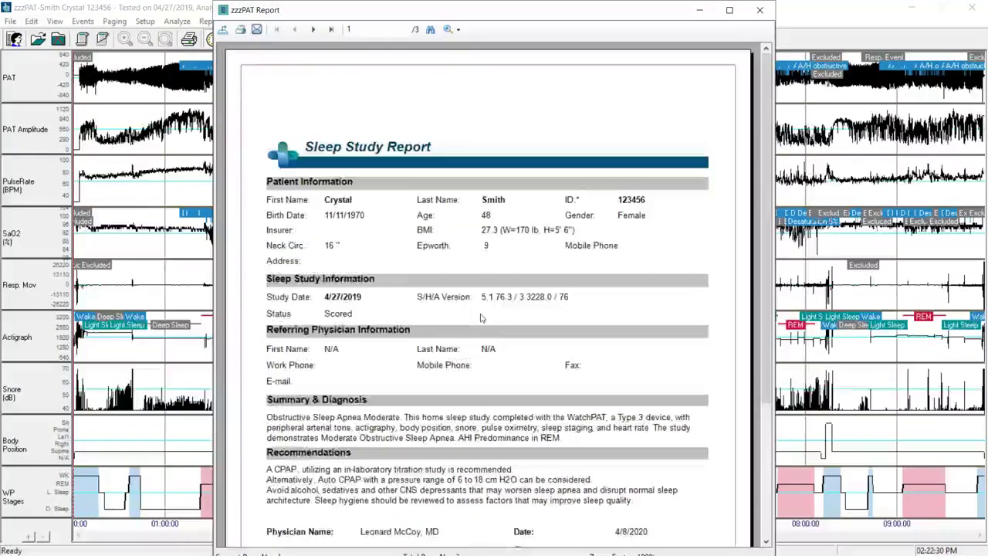
# Review the generated sleep study report, checking the sleep statistics and the summary, diagnosis and recommendations on the first page, and close it.
pyautogui.scroll(-3, 479, 311)
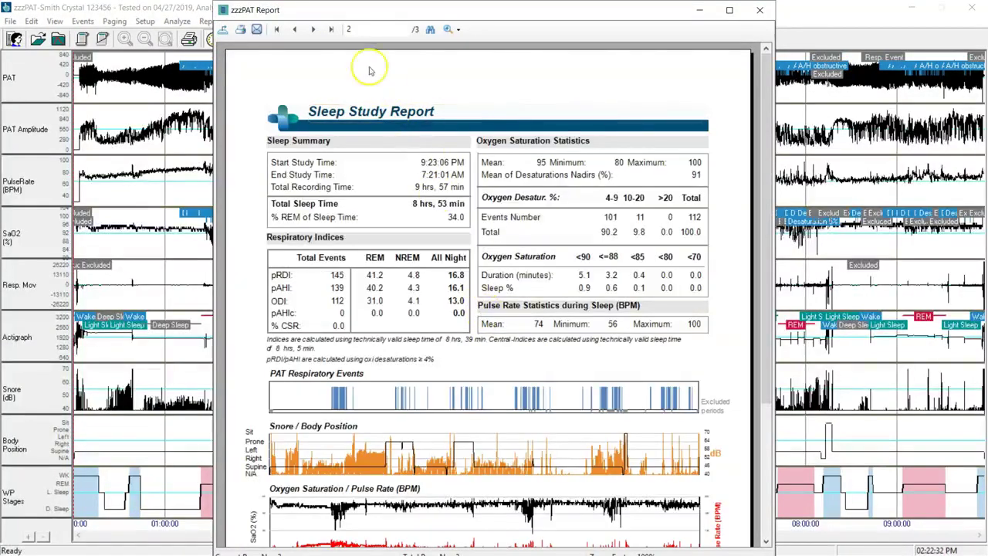
pyautogui.click(277, 30)
pyautogui.scroll(-3, 494, 132)
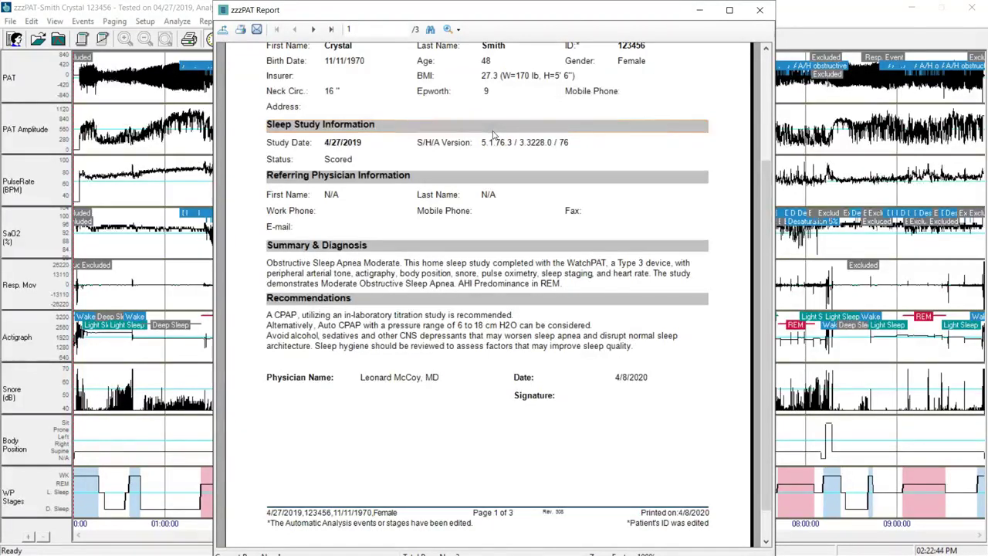
pyautogui.click(763, 12)
pyautogui.click(762, 12)
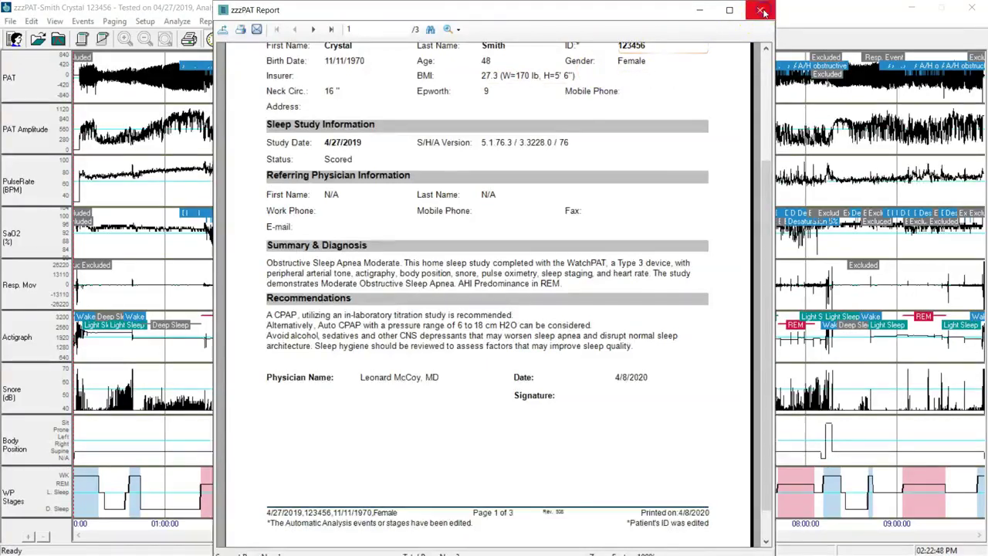
# Reopen the study's clinical diagnosis form, mark the study with Set as Reported, and save the form.
pyautogui.click(219, 22)
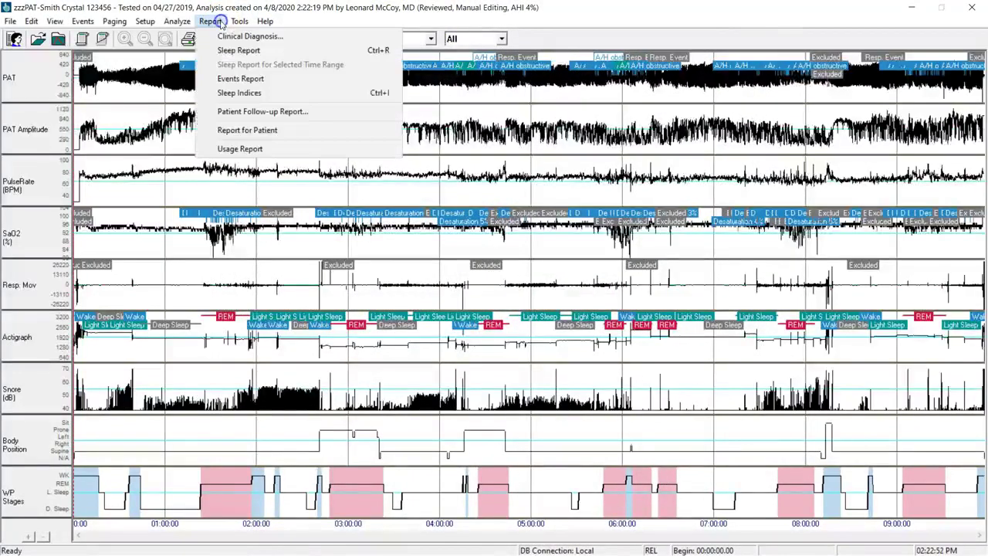
pyautogui.click(232, 36)
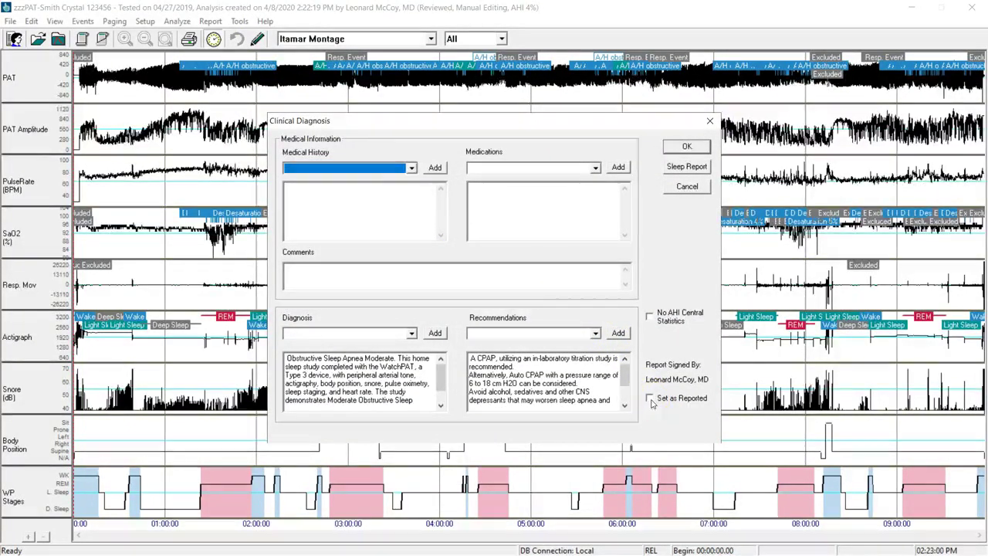
pyautogui.click(652, 401)
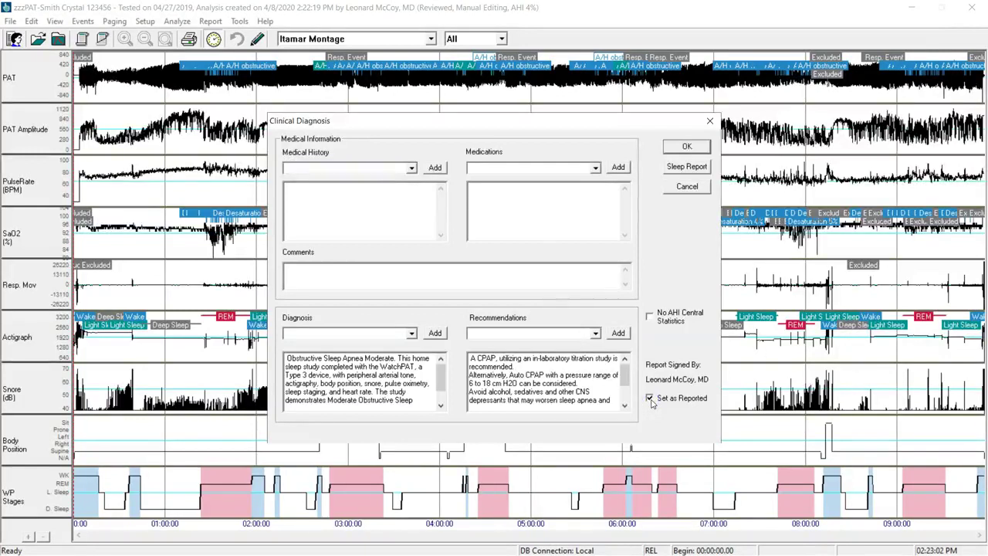
pyautogui.click(690, 146)
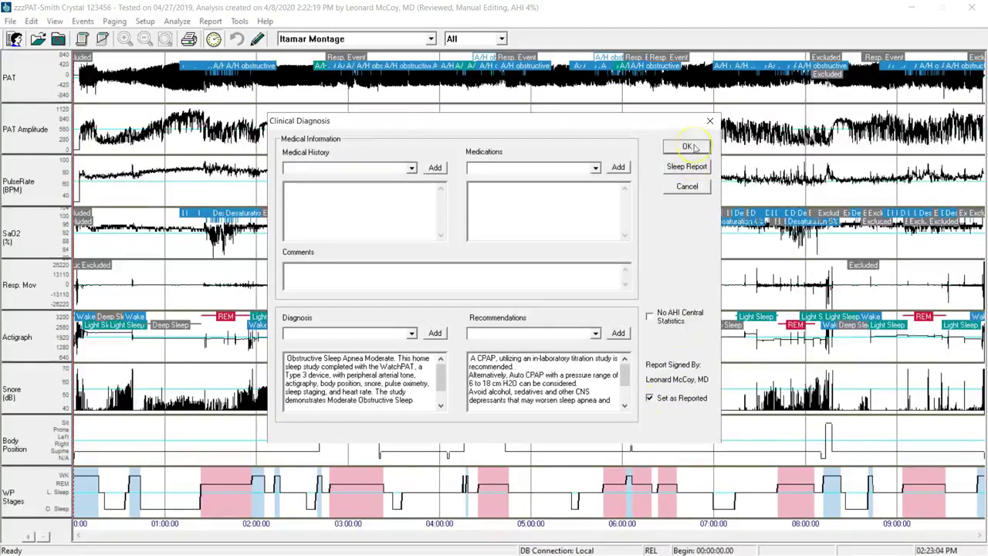